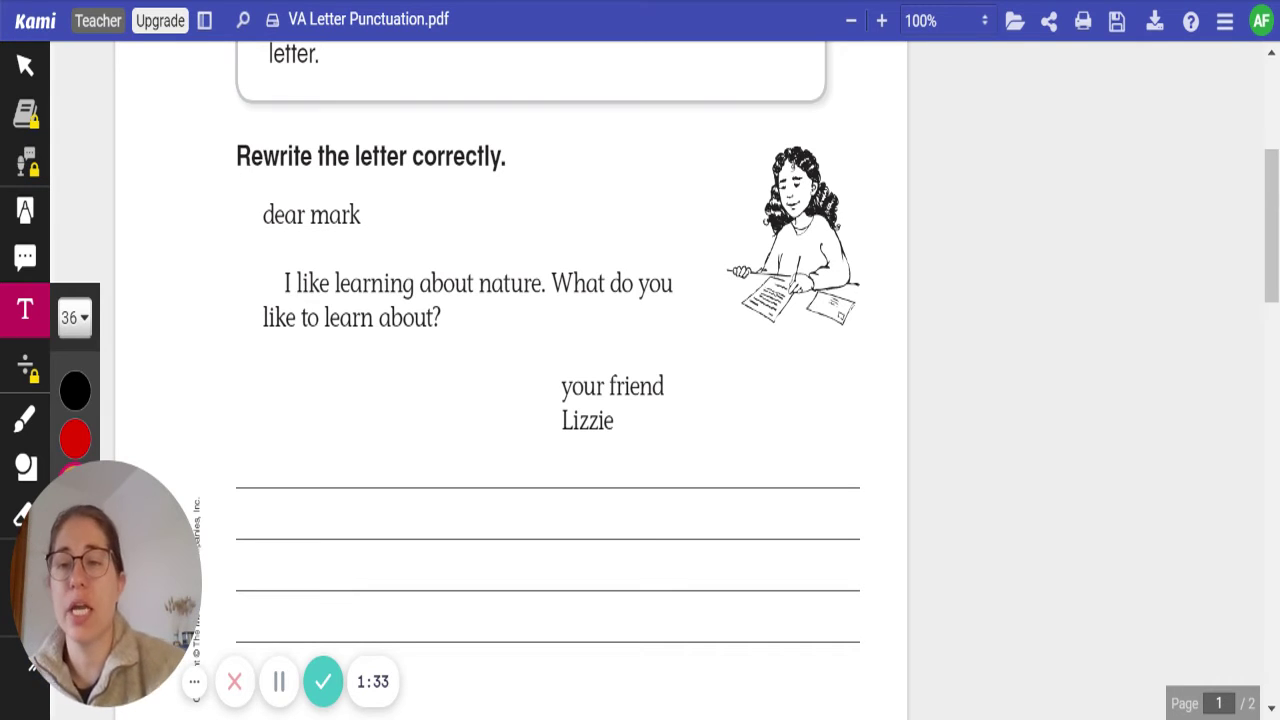
# Zoom the worksheet out from 100% to 64% to fit the rules box, first letter and answer lines
pyautogui.keyDown('ctrl'); pyautogui.scroll(-2, 1180, 430); pyautogui.keyUp('ctrl')
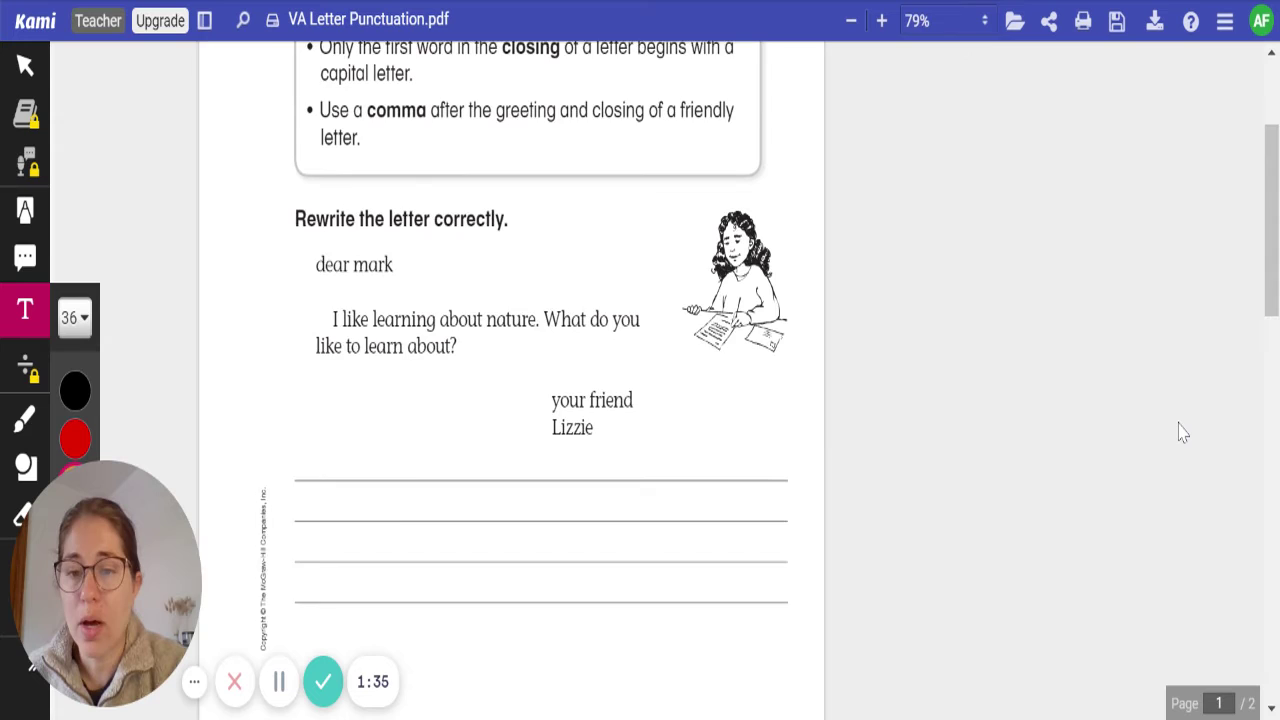
pyautogui.keyDown('ctrl'); pyautogui.scroll(-1, 1182, 432); pyautogui.keyUp('ctrl')
pyautogui.keyDown('ctrl'); pyautogui.scroll(-1, 1182, 432); pyautogui.keyUp('ctrl')
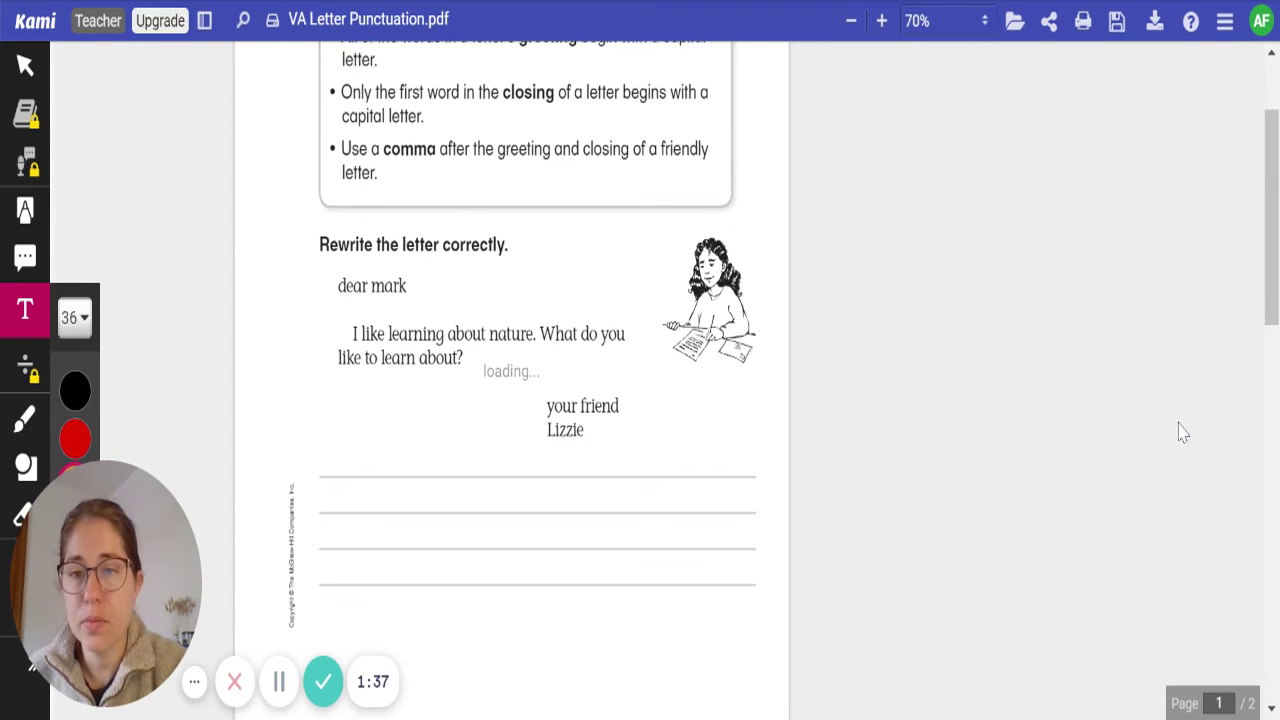
pyautogui.keyDown('ctrl'); pyautogui.scroll(-2, 1180, 432); pyautogui.keyUp('ctrl')
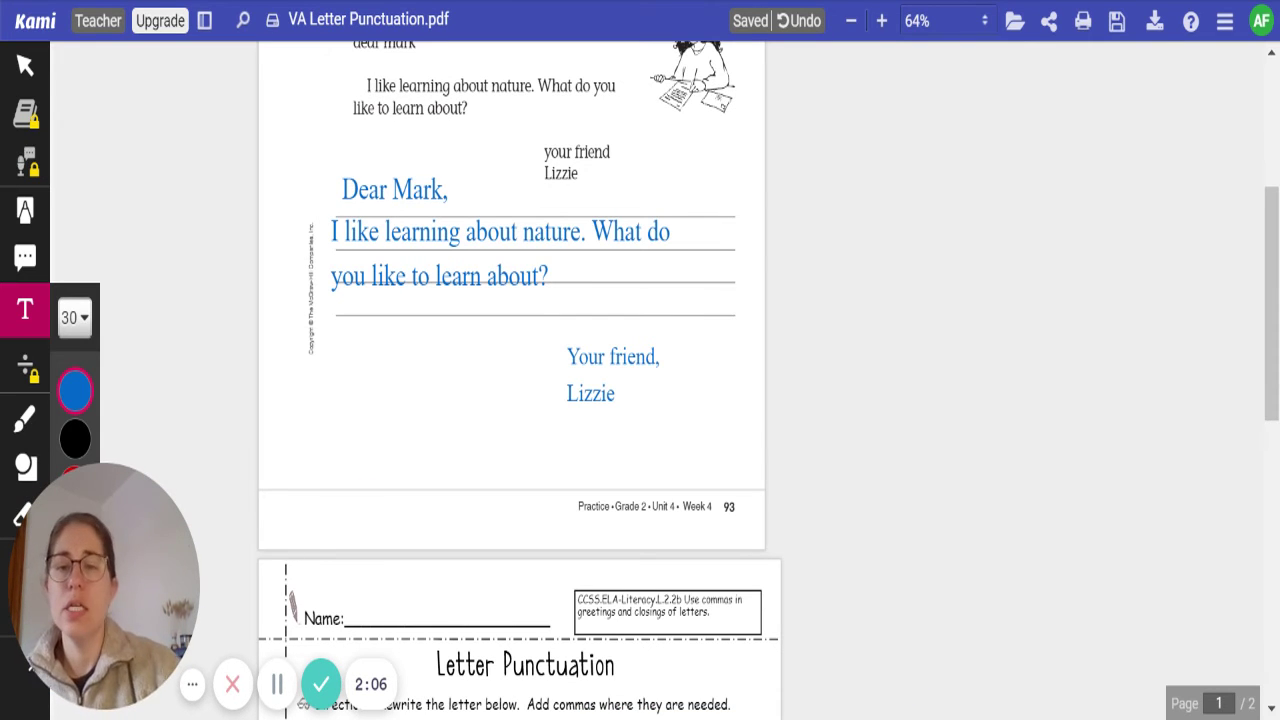
# Scroll up slightly to bring the first letter and its answer lines into view
pyautogui.scroll(3, 1134, 314)
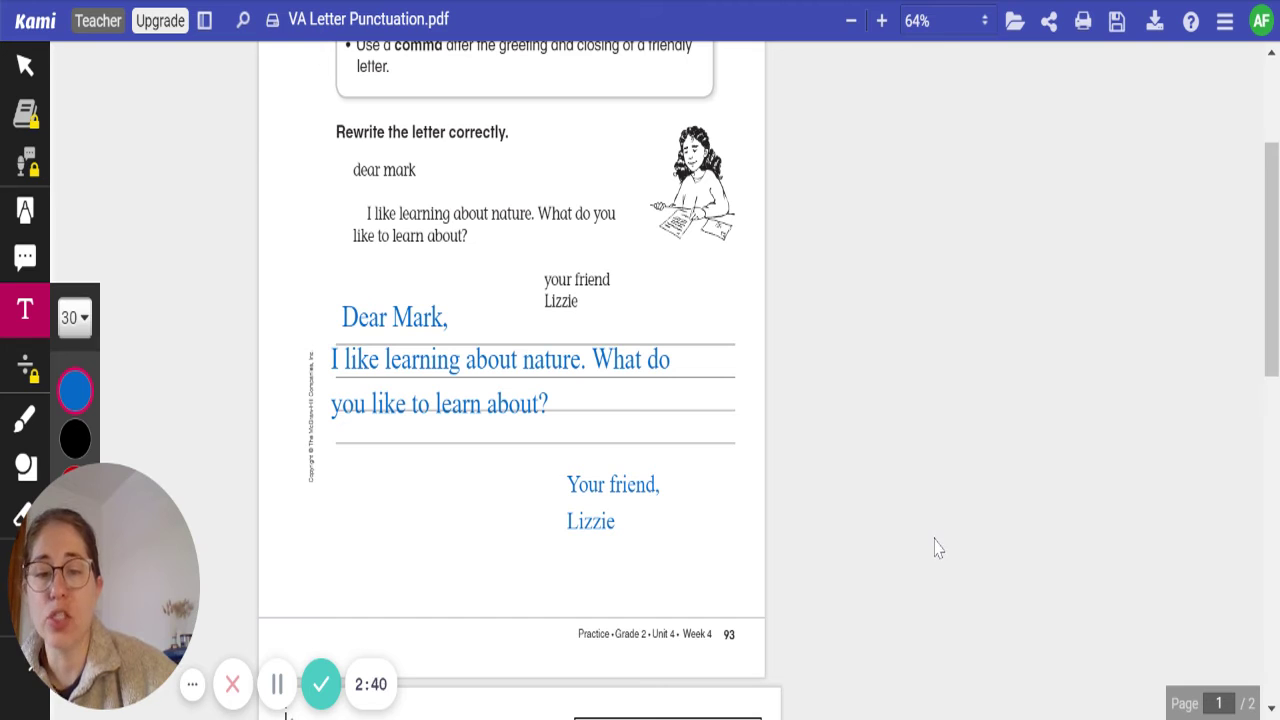
# Scroll down to page 2's Letter Punctuation worksheet with the 'Dear Tom' letter and blank answer lines
pyautogui.scroll(-4, 936, 548)
pyautogui.scroll(-4, 936, 548)
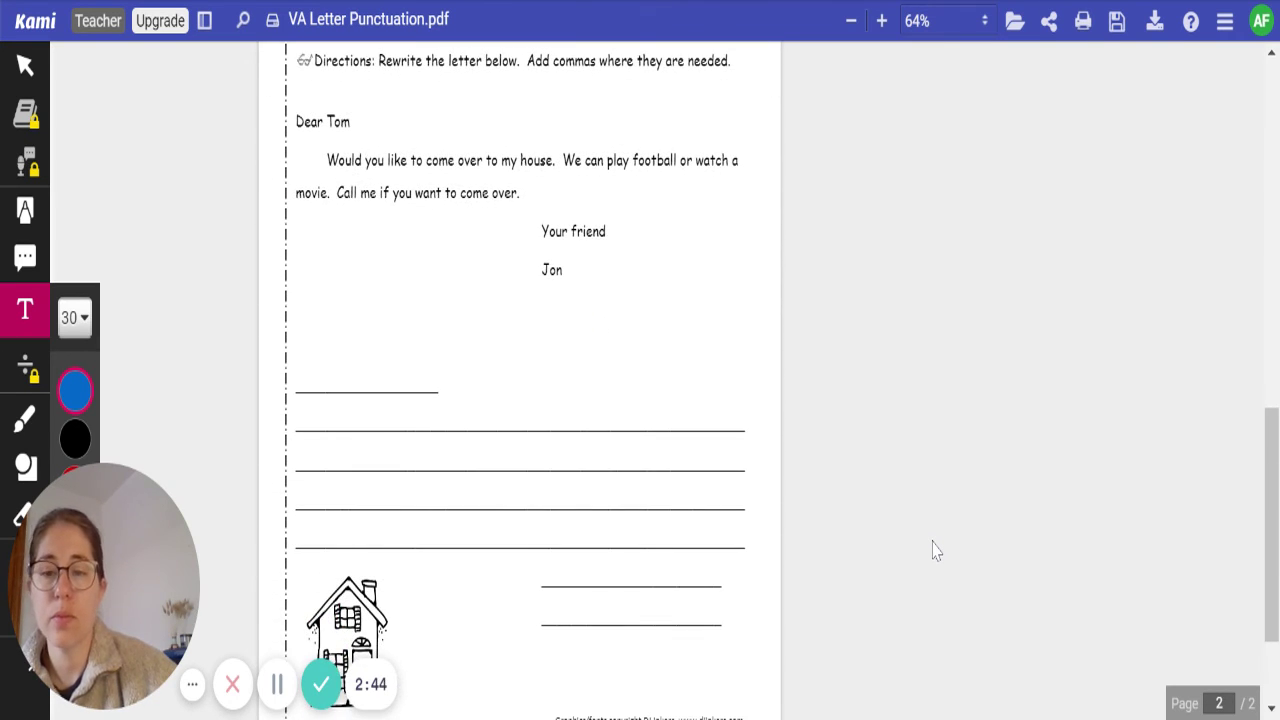
pyautogui.scroll(1, 931, 549)
pyautogui.scroll(-1, 931, 549)
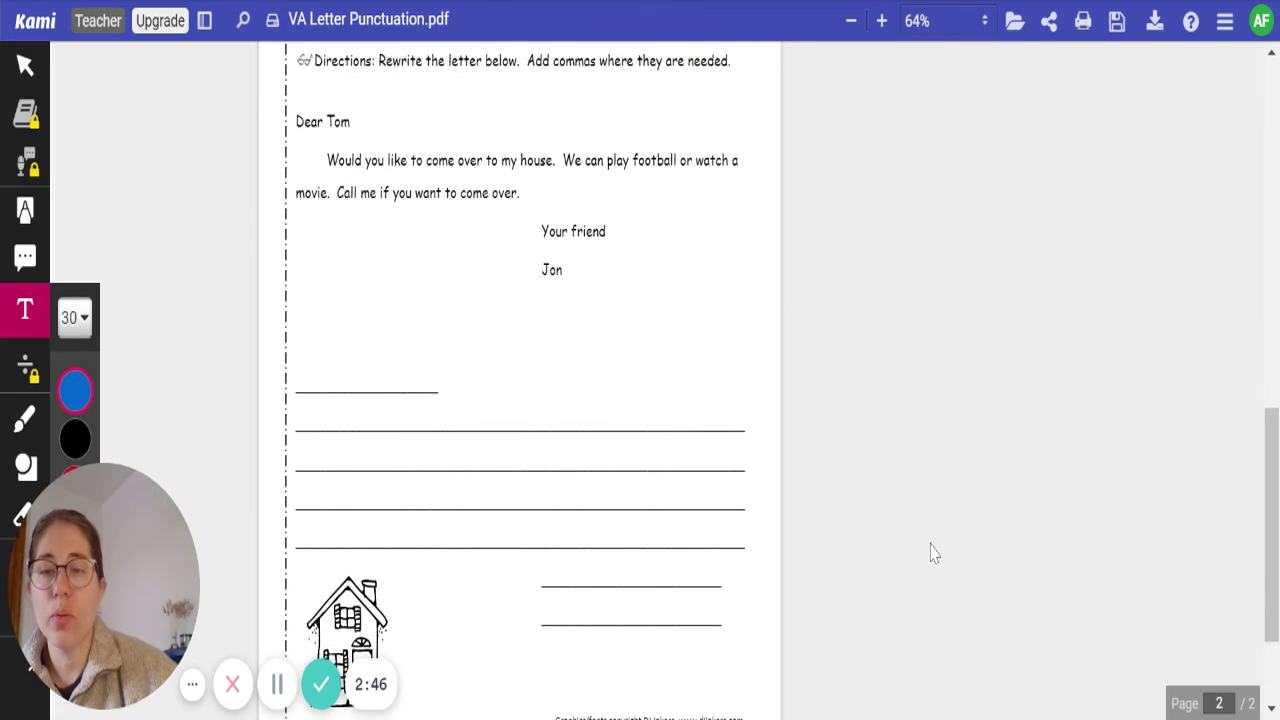